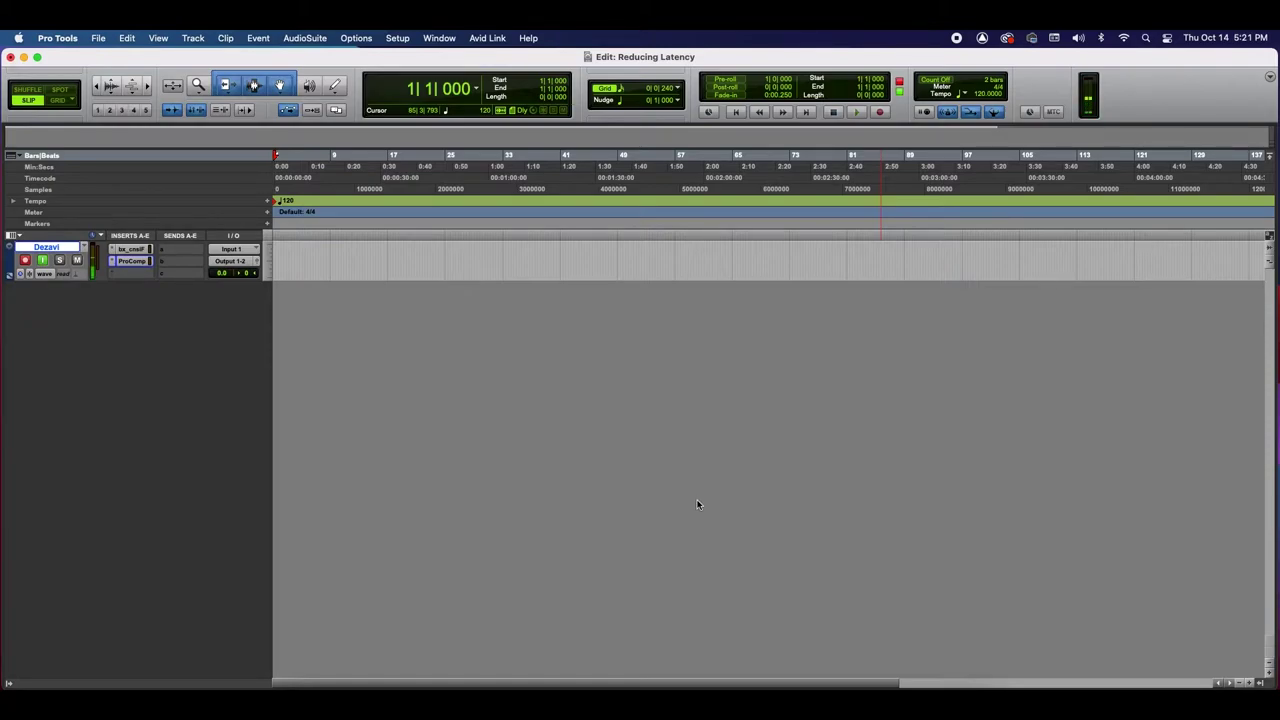
Step: Open the Playback Engine and check the Clarett 8Pre USB hardware buffer is 64 samples
click(398, 40)
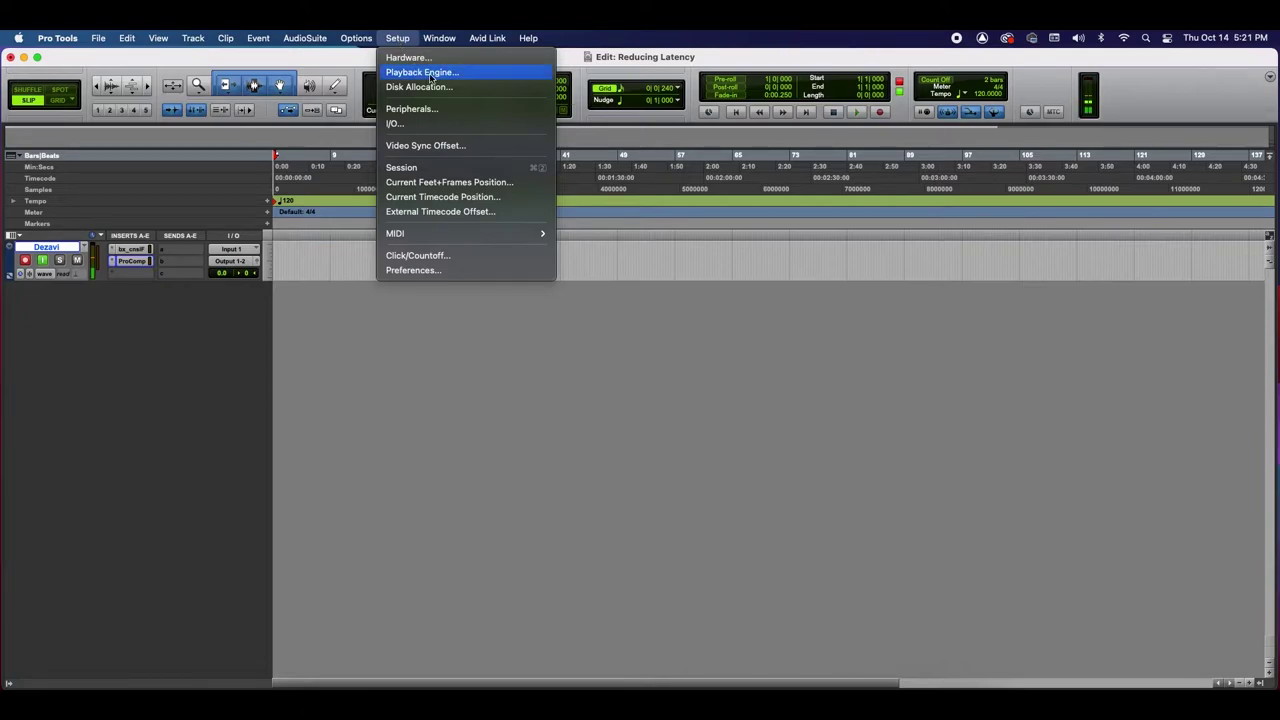
click(430, 73)
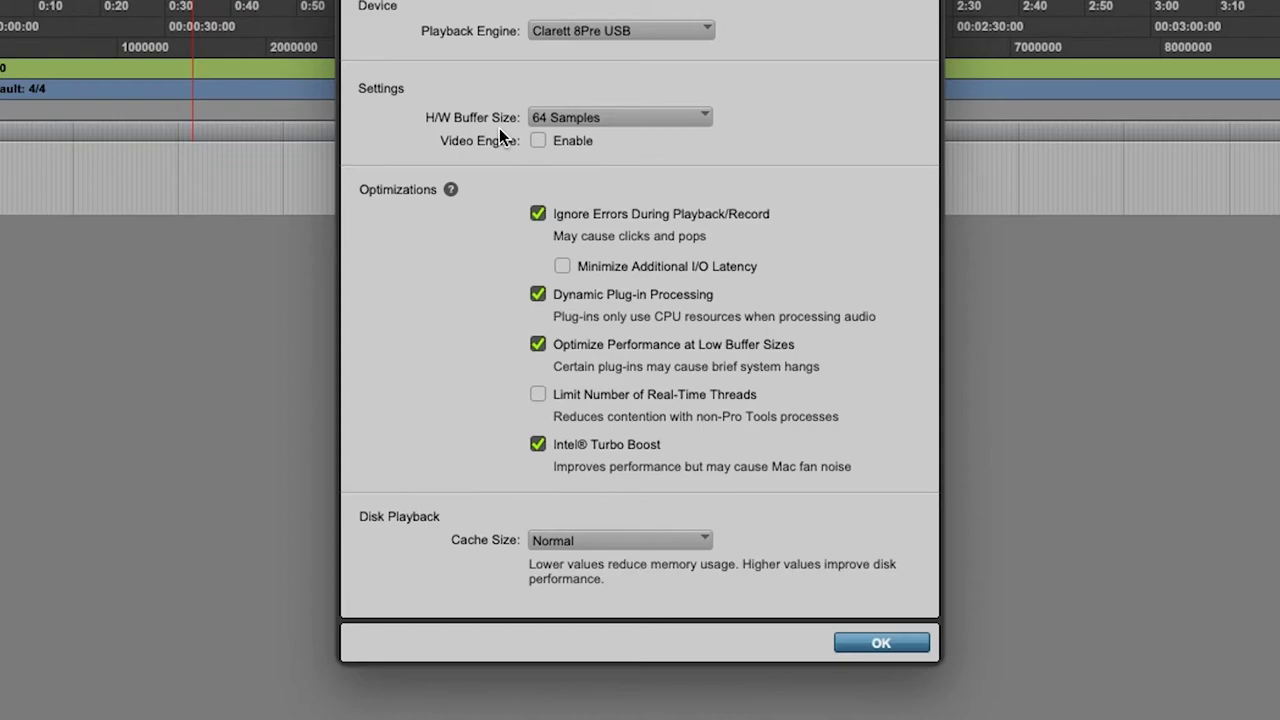
click(626, 116)
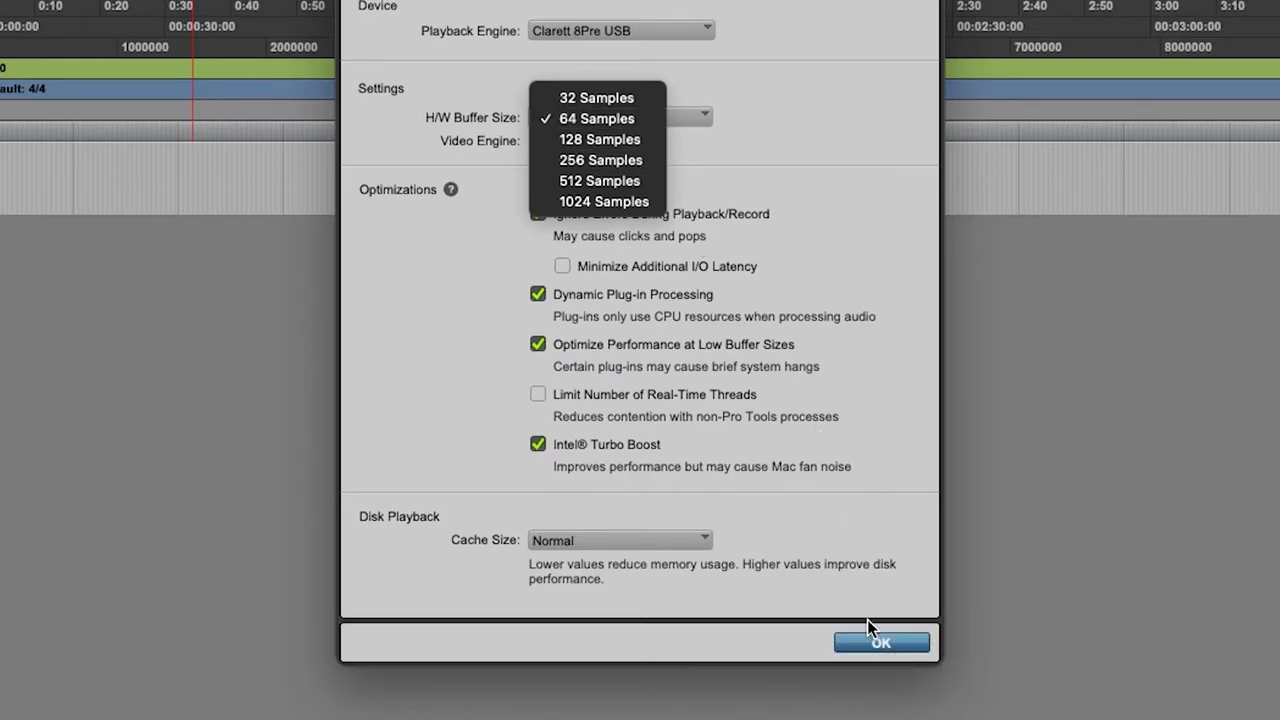
Step: Keep the 64-sample buffer, close the Playback Engine, and browse Focusrite's Clarett 8Pre USB page
click(887, 643)
click(893, 642)
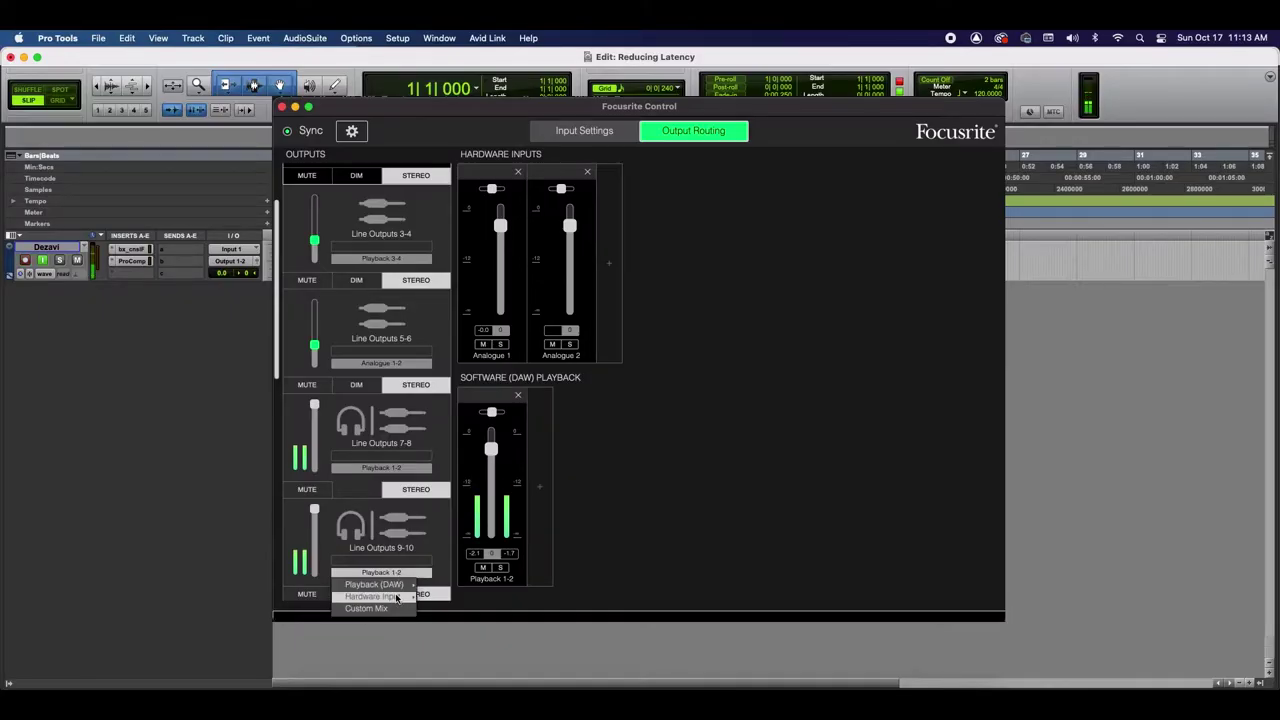
mouse_move(396, 598)
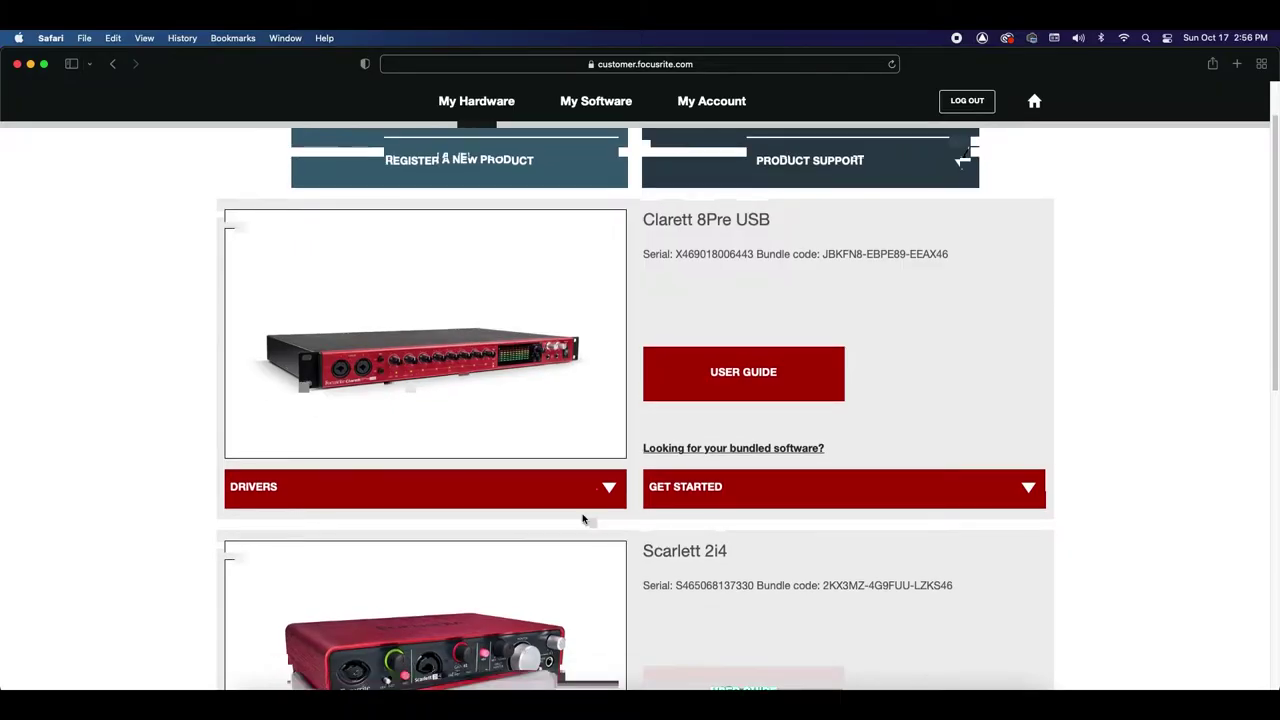
scroll(585, 518, down, 2)
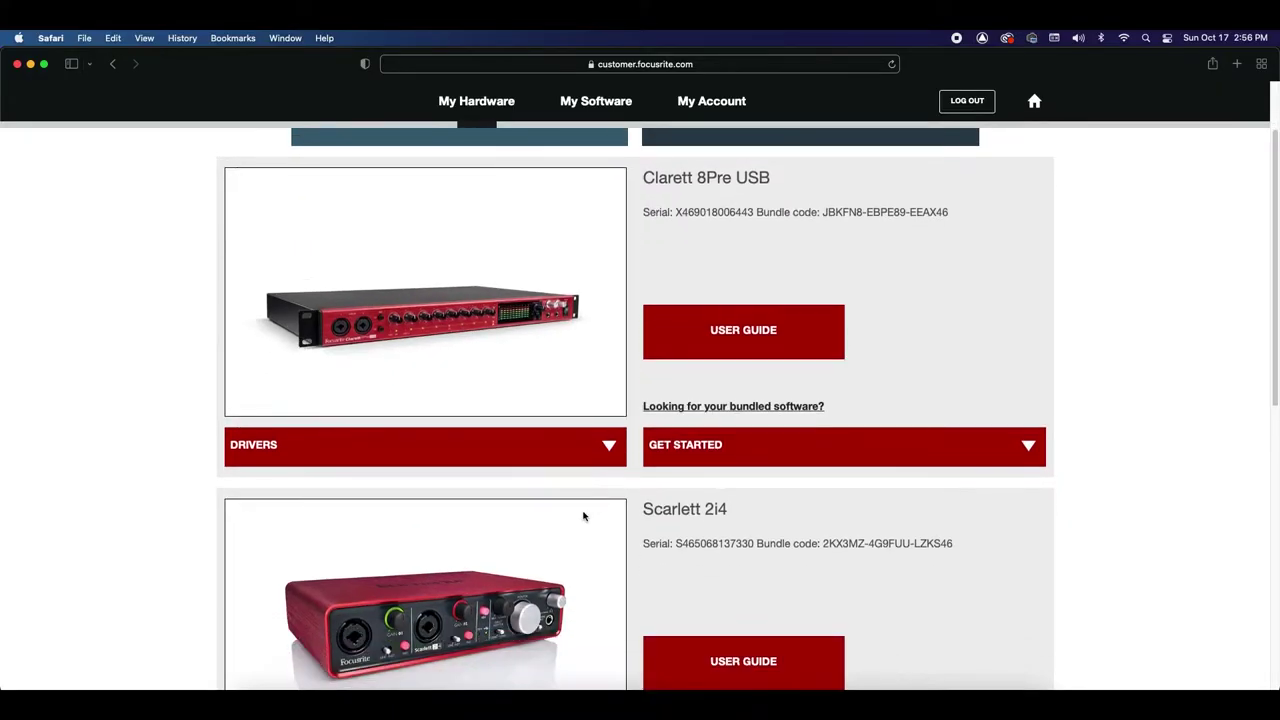
Step: Expand the Clarett 8Pre USB DRIVERS section and scroll through the Focusrite Control downloads
click(609, 450)
scroll(623, 545, down, 2)
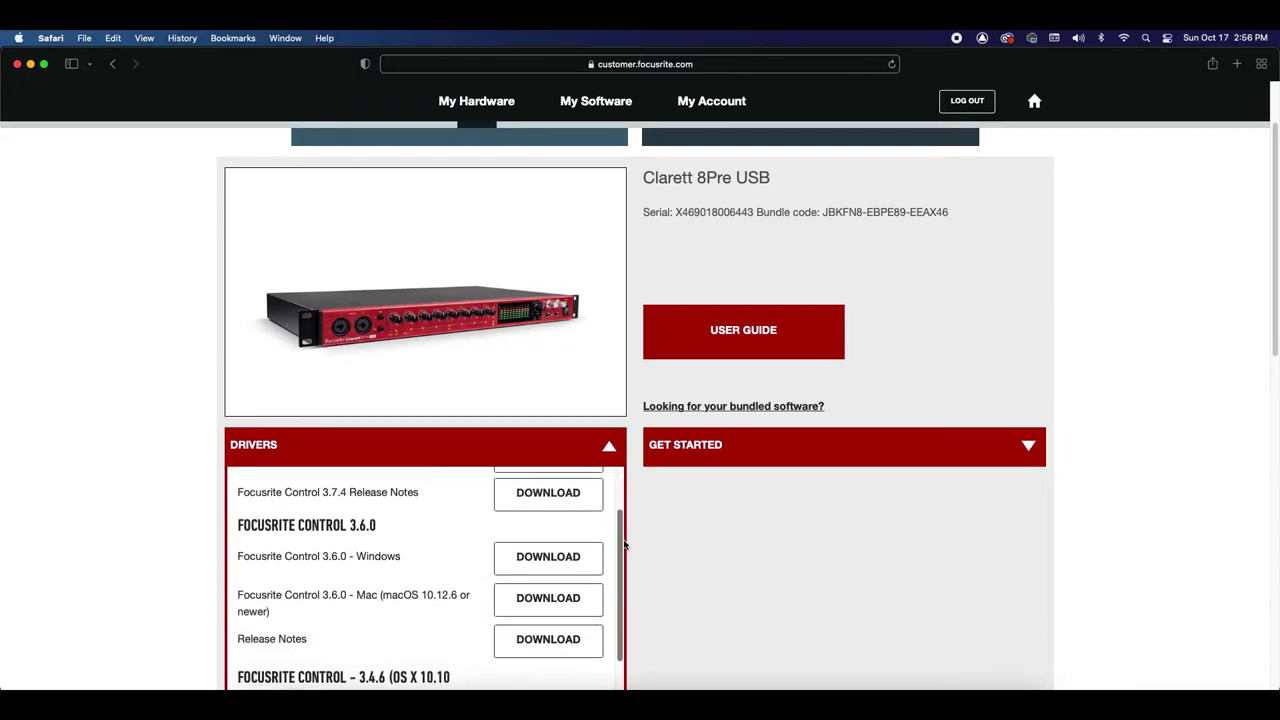
scroll(623, 545, down, 2)
scroll(610, 530, up, 3)
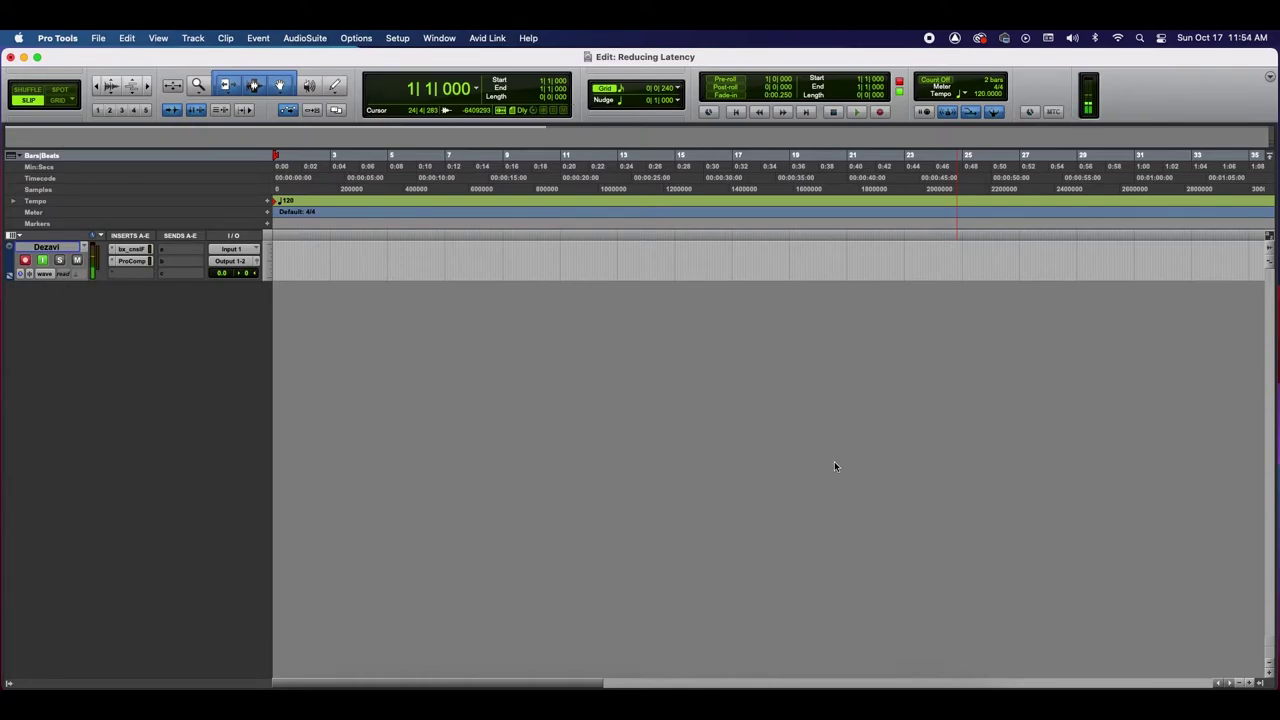
Step: Import the Marathon T3 clip onto a new track and lower its fader to -19.3 dB
click(1260, 684)
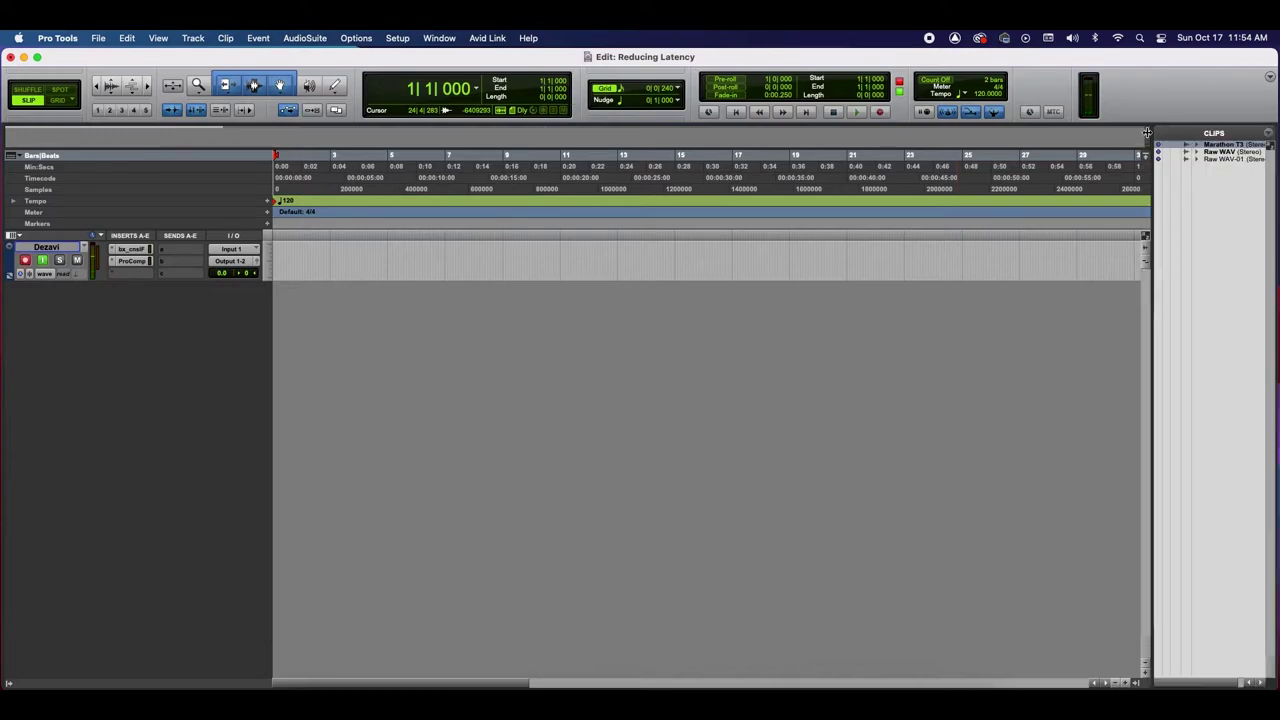
drag(1225, 145, 329, 314)
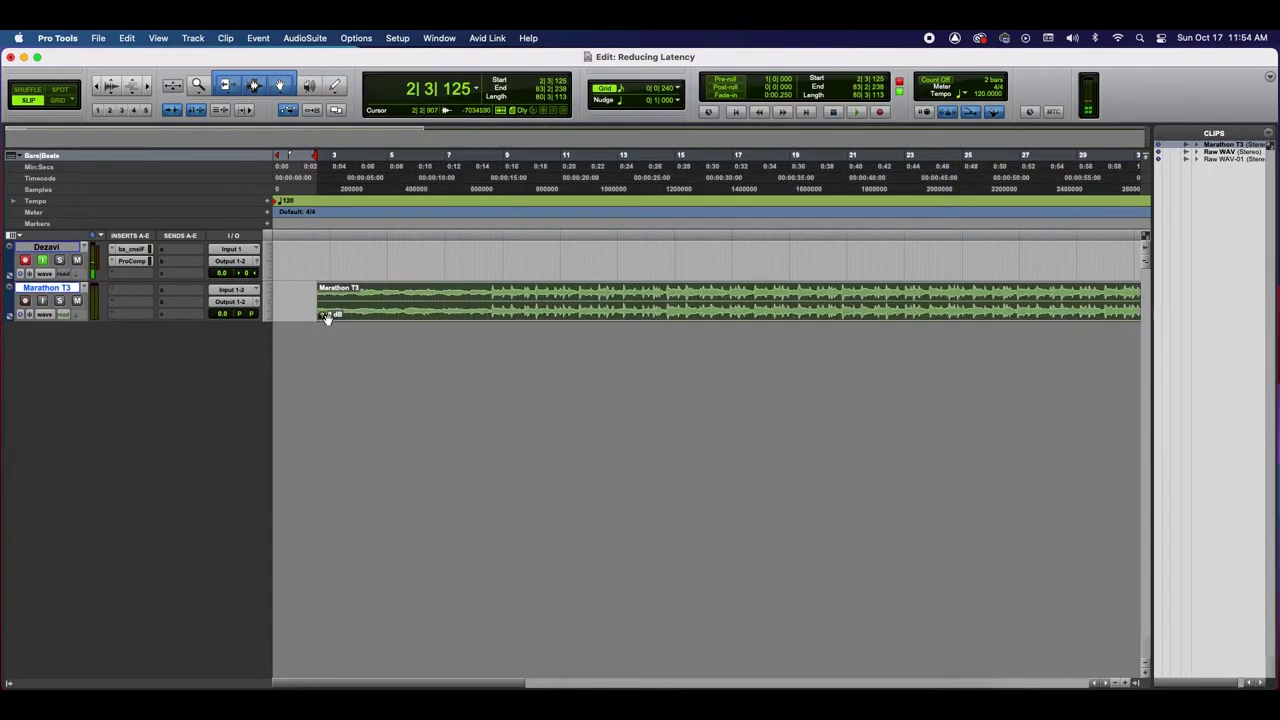
key(super+equal)
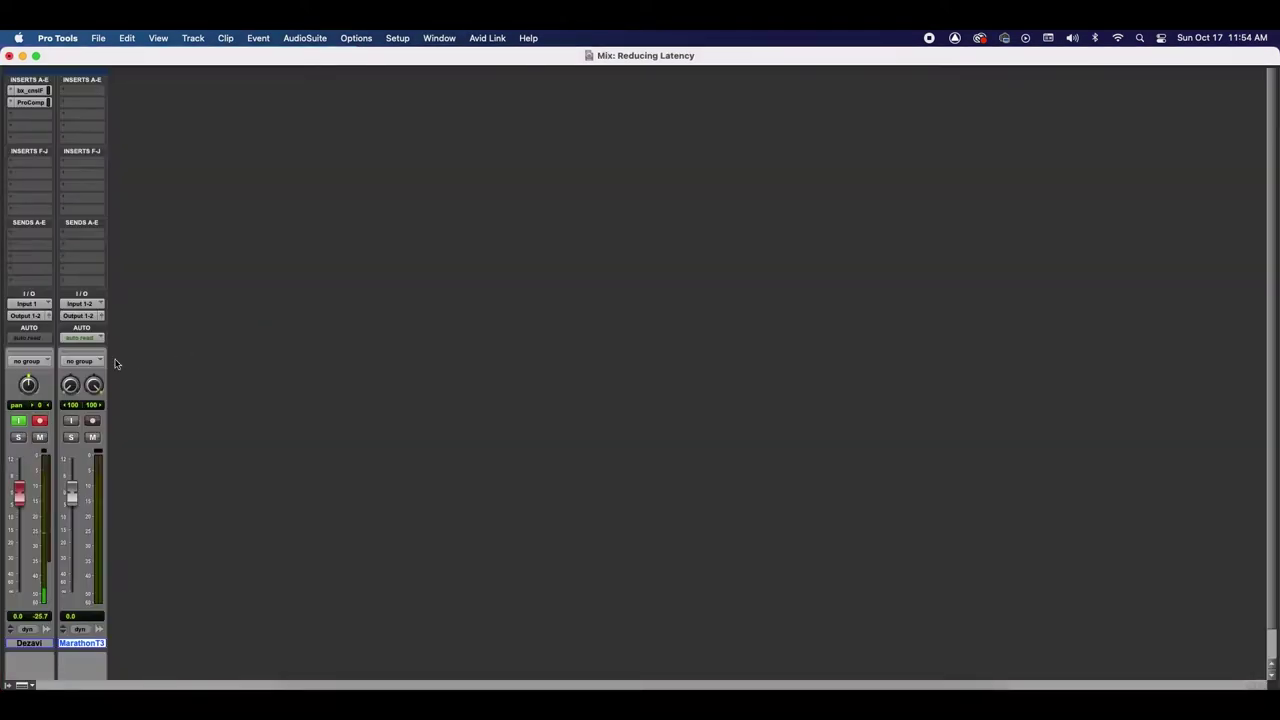
drag(70, 503, 71, 549)
key(super+equal)
click(1143, 683)
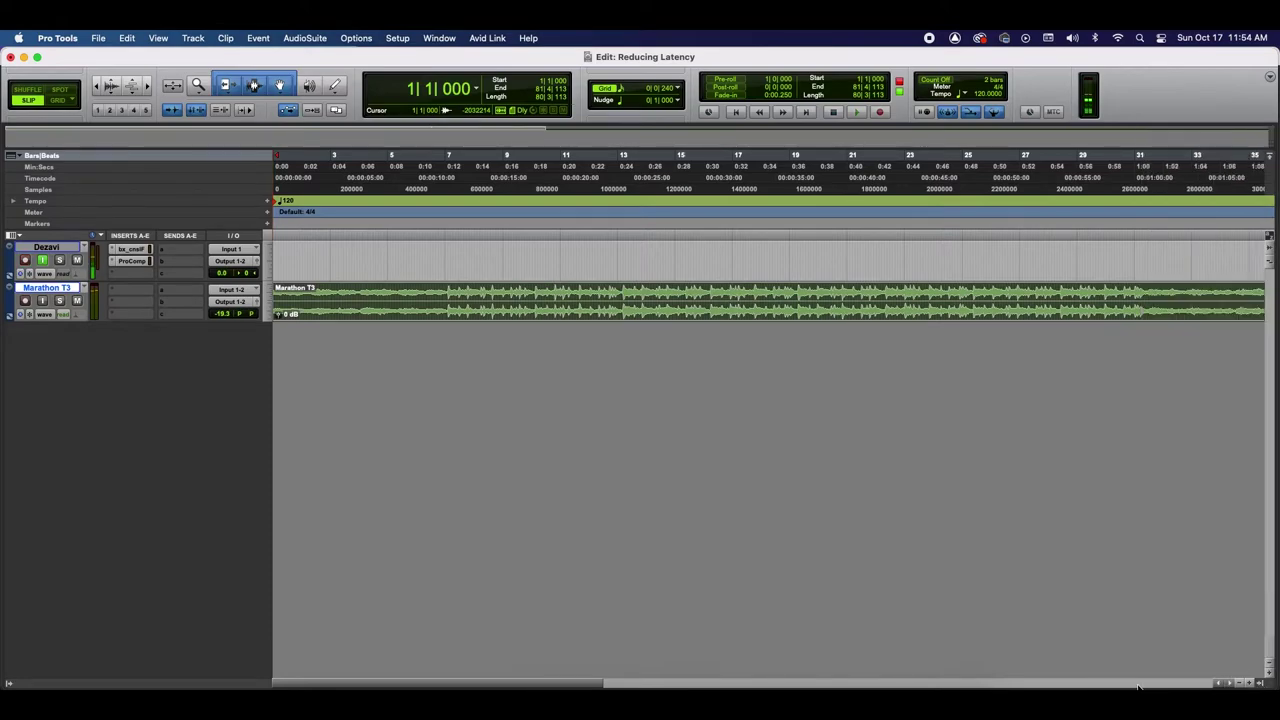
Step: Return to the start of the session and bring up Focusrite Control
click(325, 263)
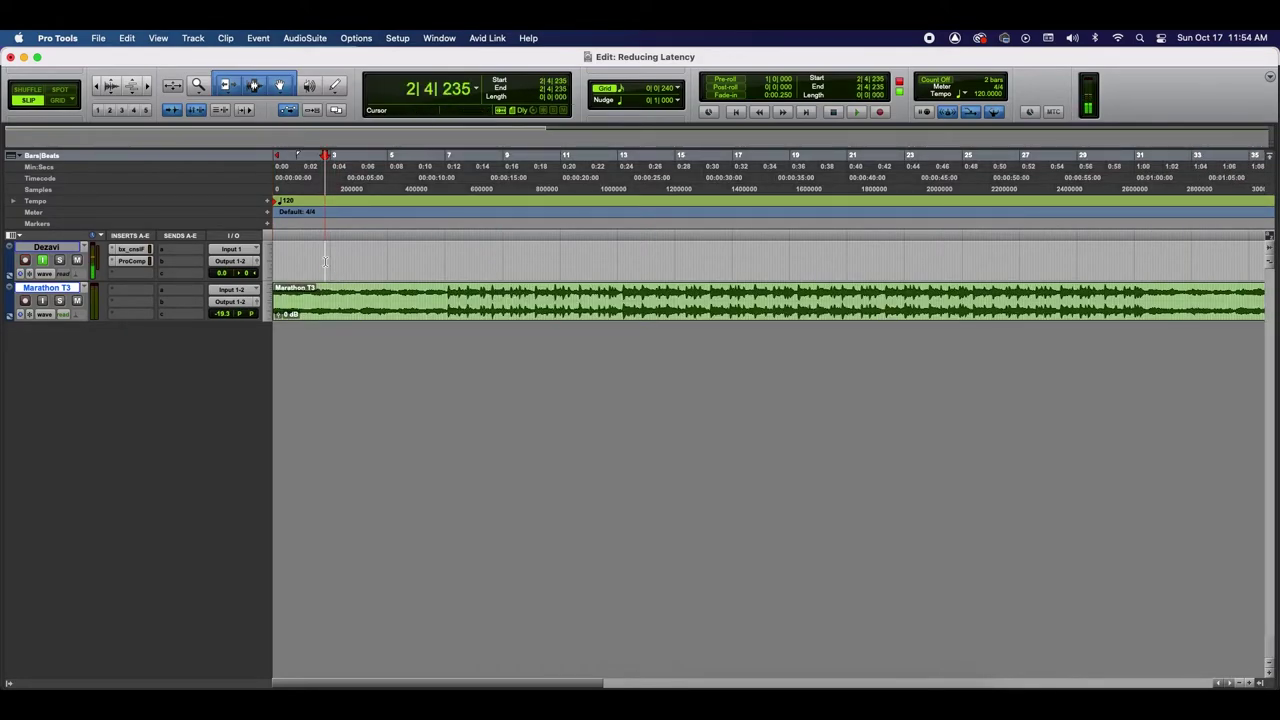
key(Return)
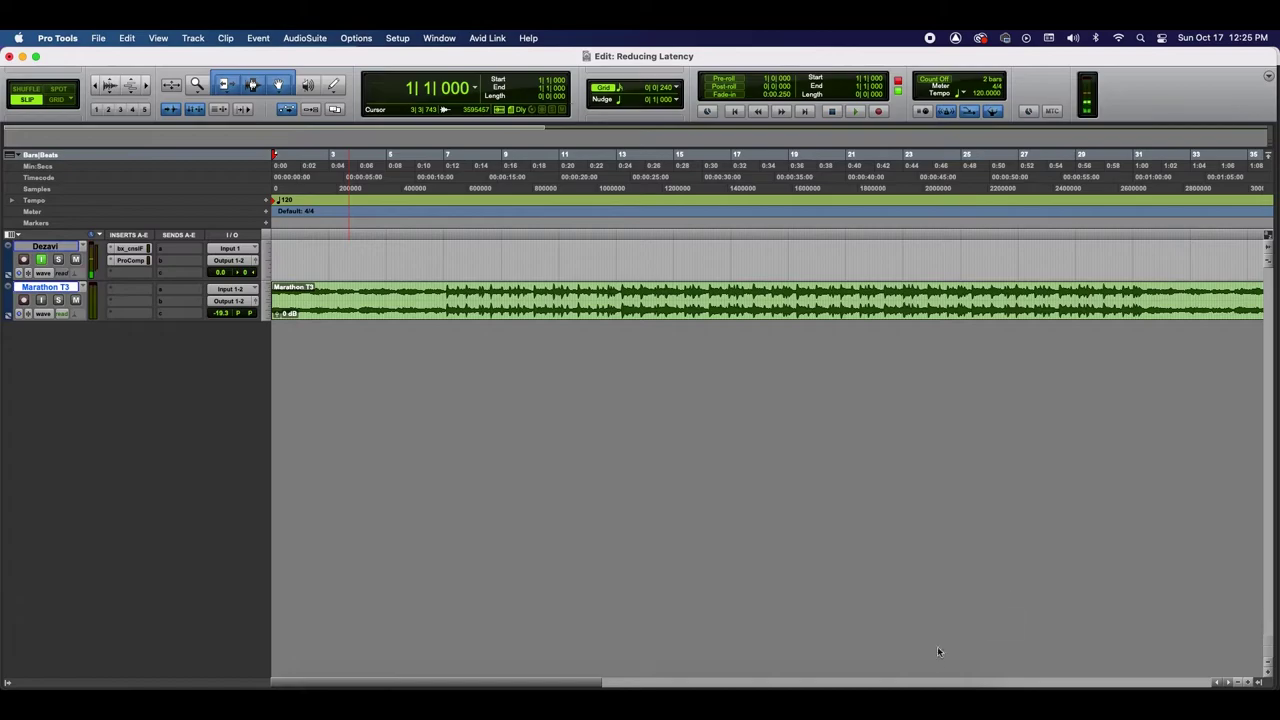
click(857, 700)
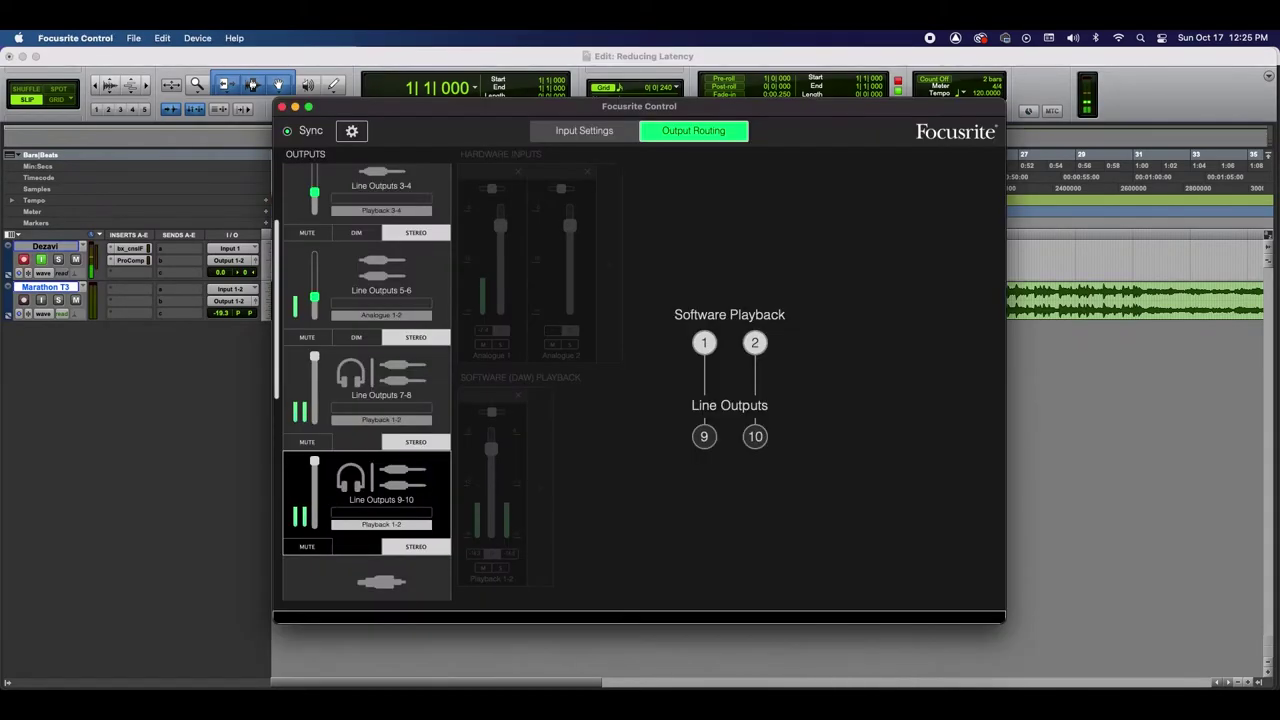
Step: Feed Line Outputs 9-10 from Analogue 1-2 and test playback in Pro Tools
click(388, 524)
mouse_move(393, 553)
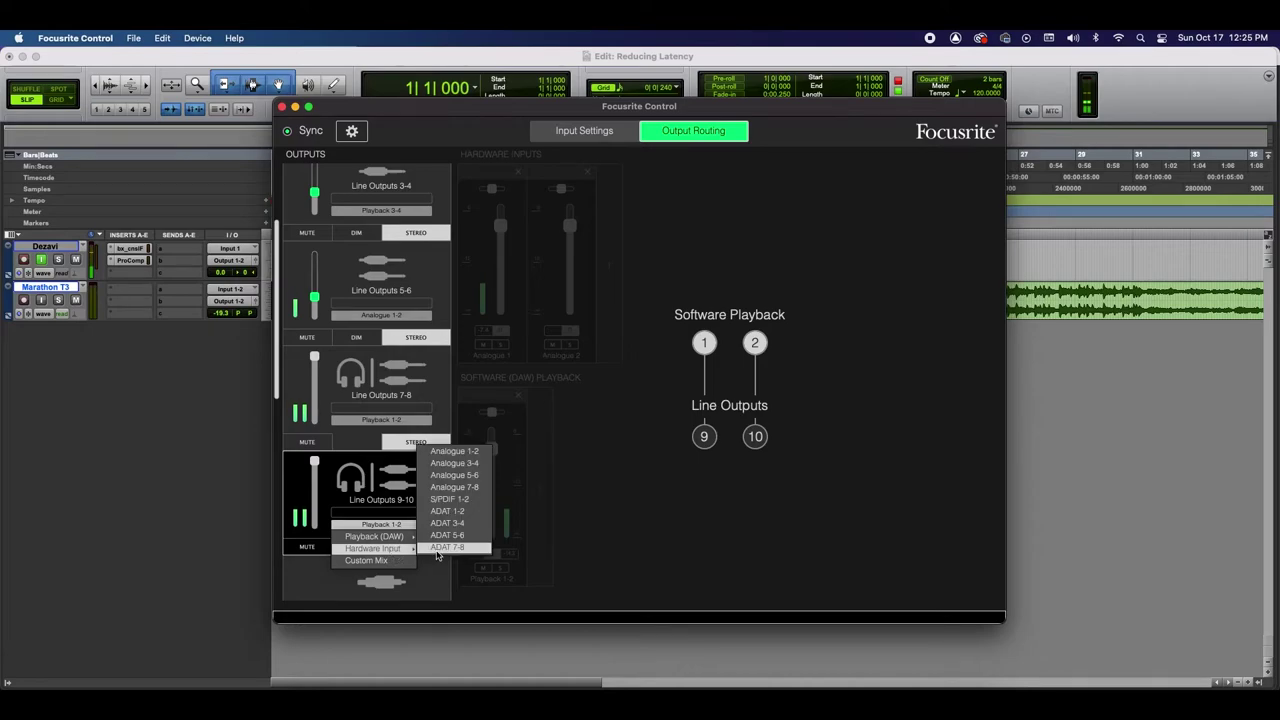
click(440, 452)
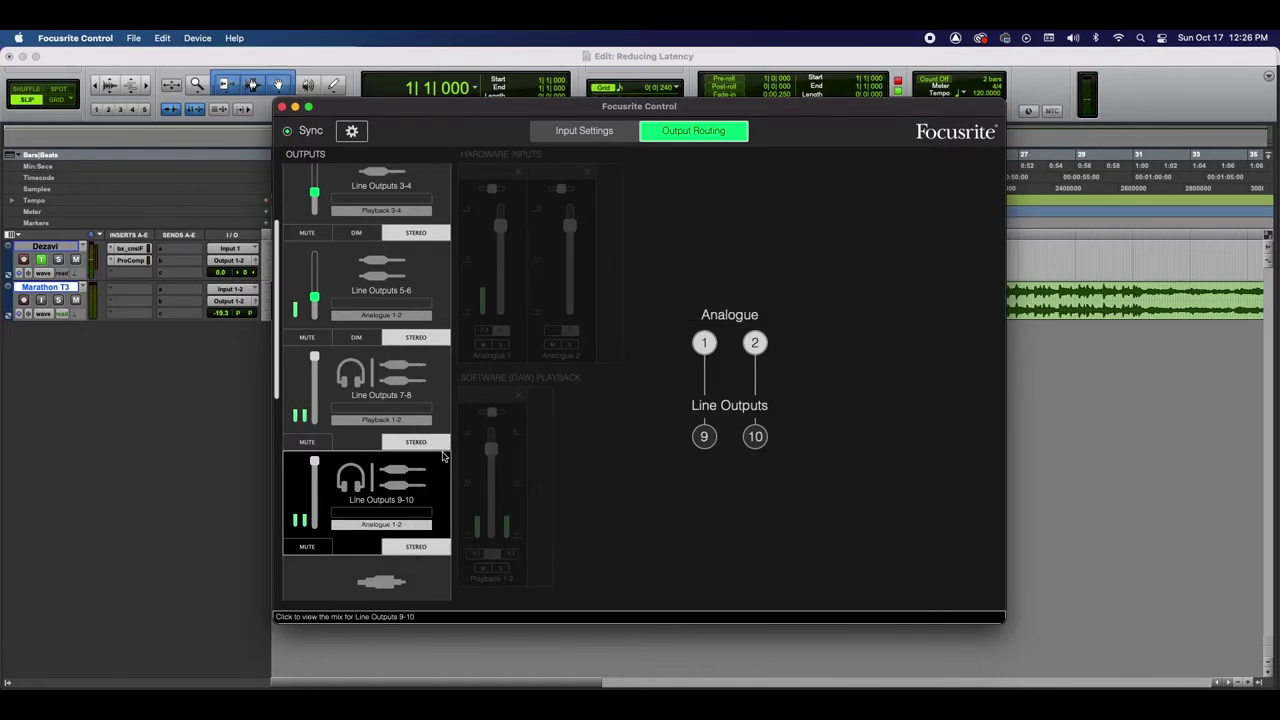
click(1105, 116)
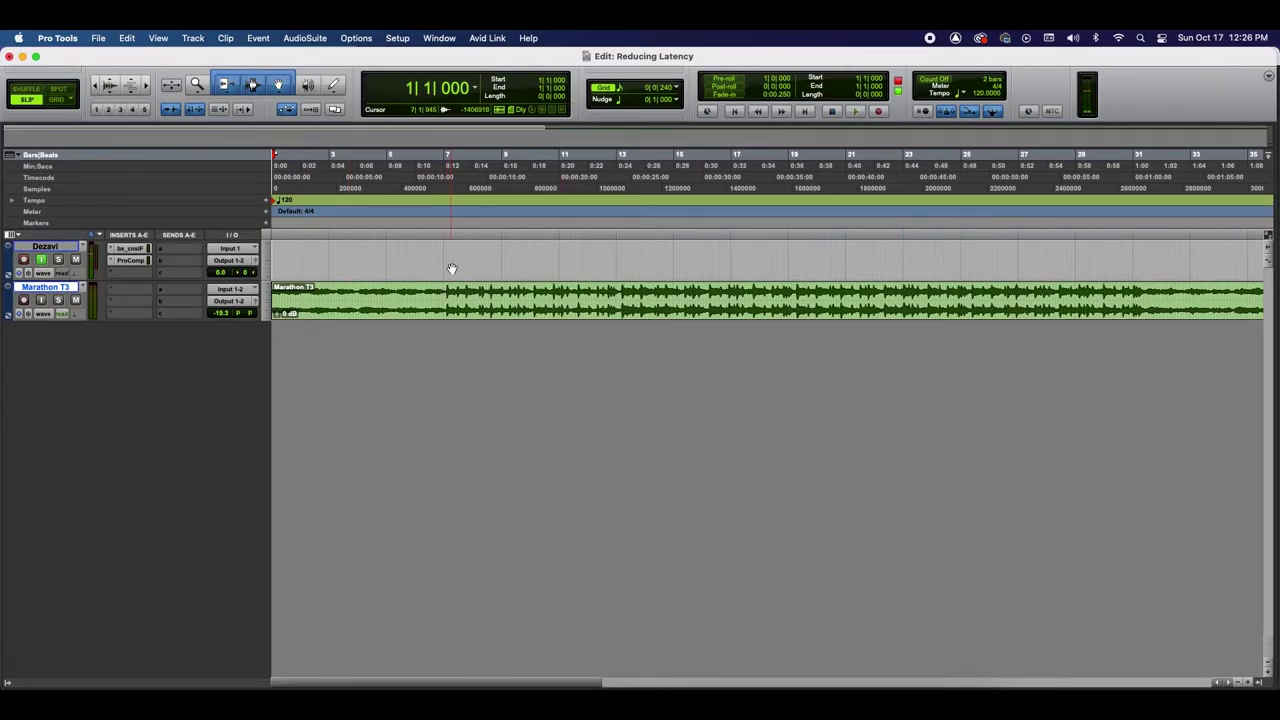
key(space)
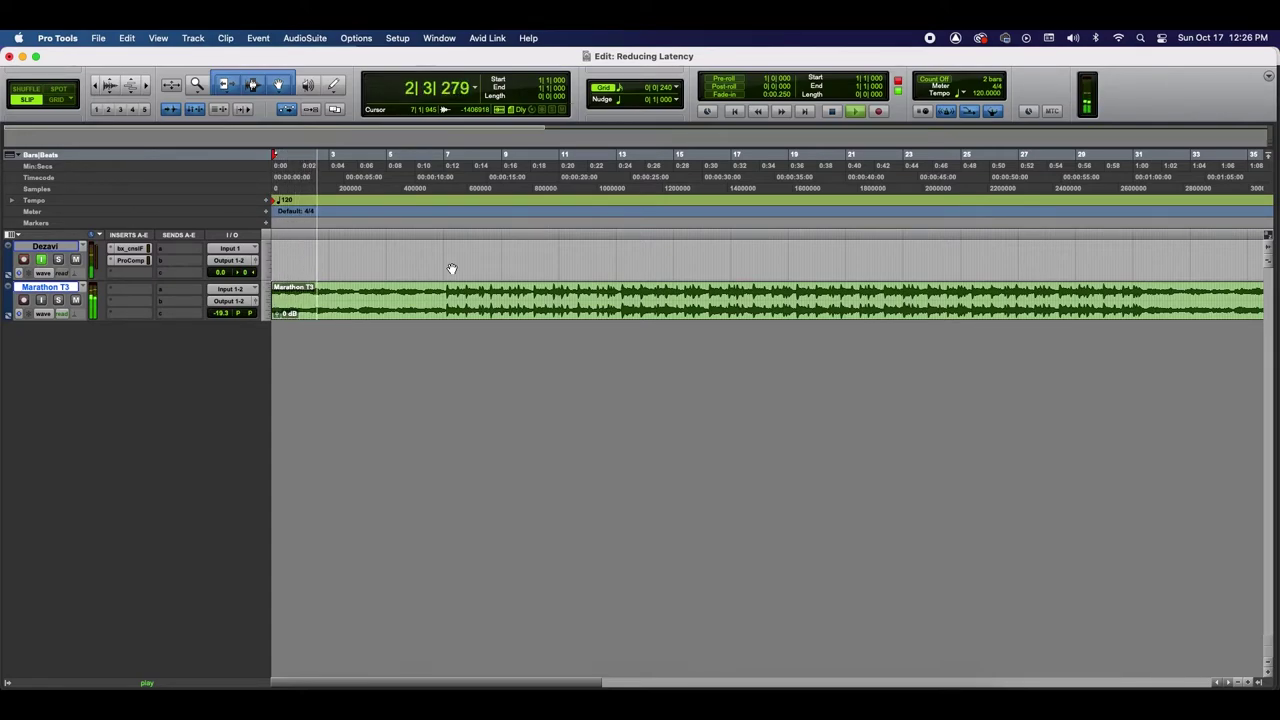
key(space)
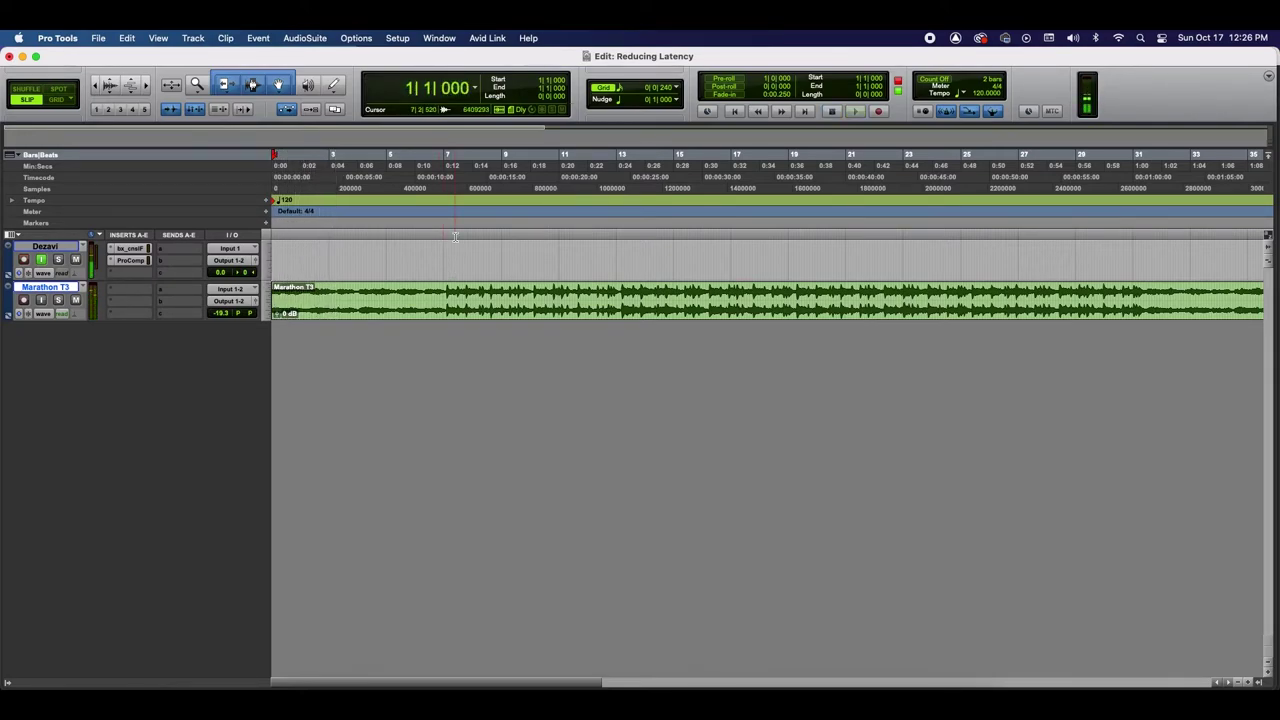
Step: Switch the Line Outputs 9-10 source to Custom Mix and return to Pro Tools
click(852, 700)
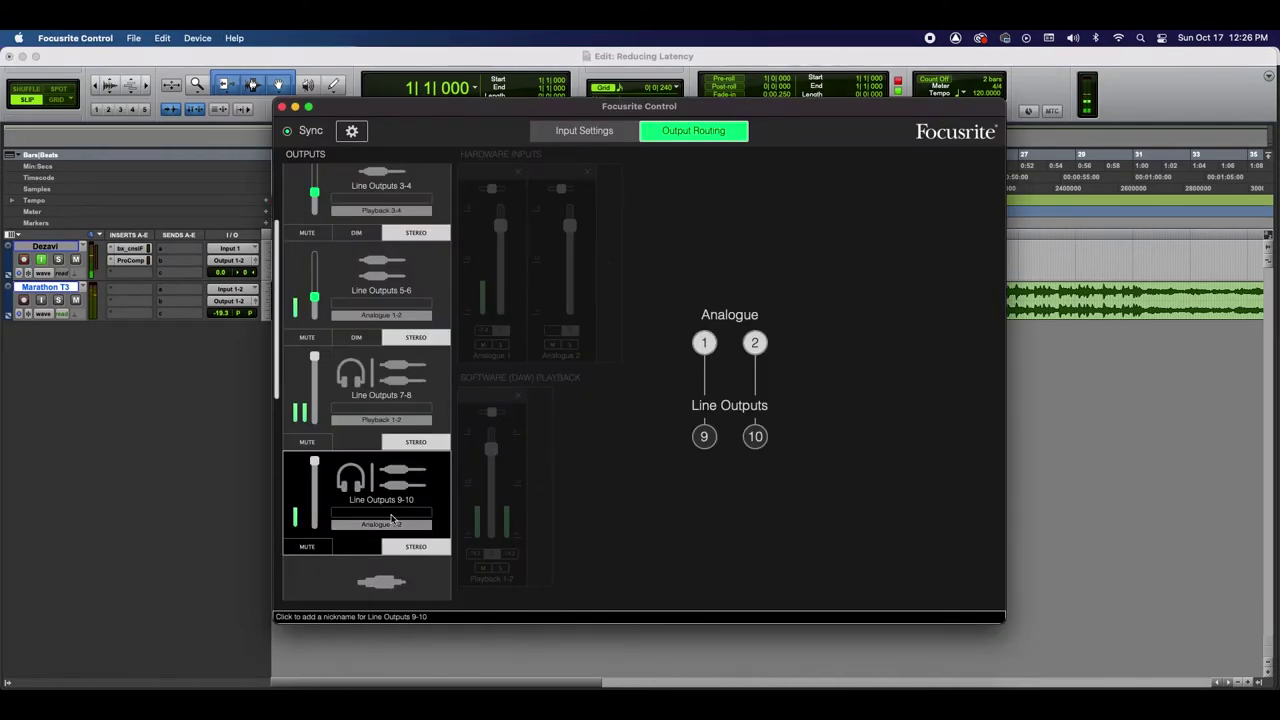
click(395, 527)
click(395, 552)
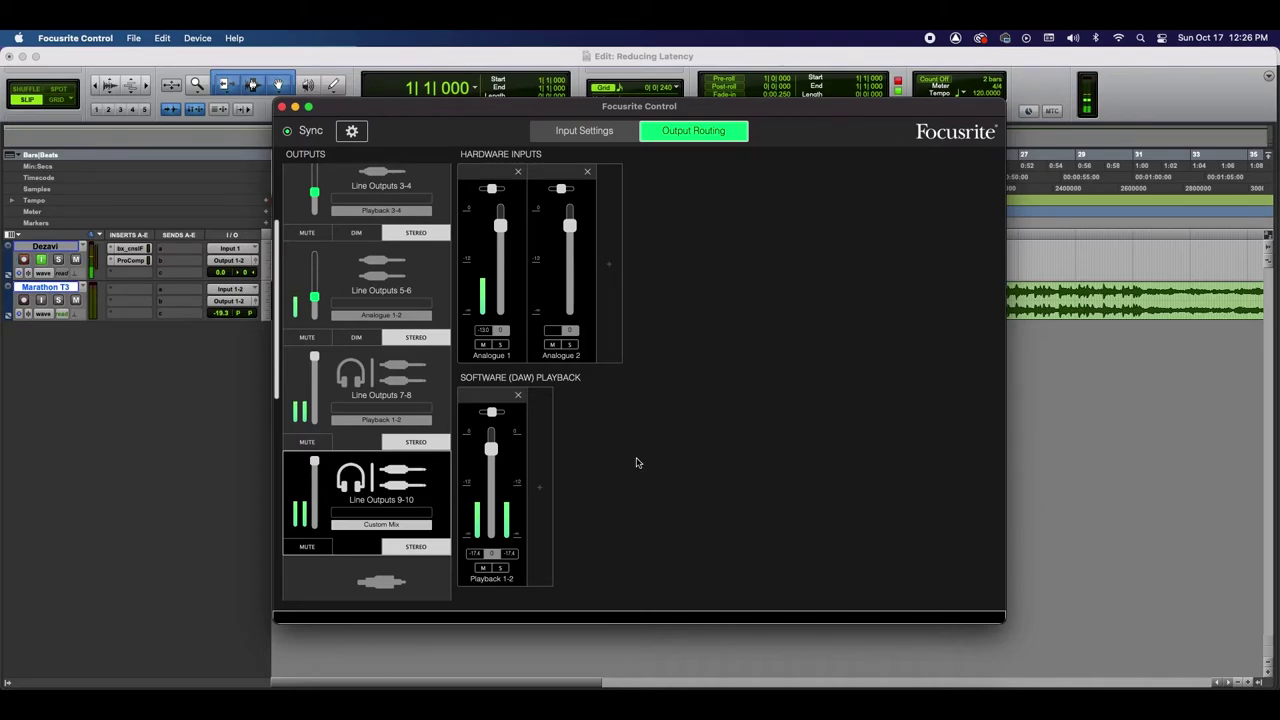
click(76, 262)
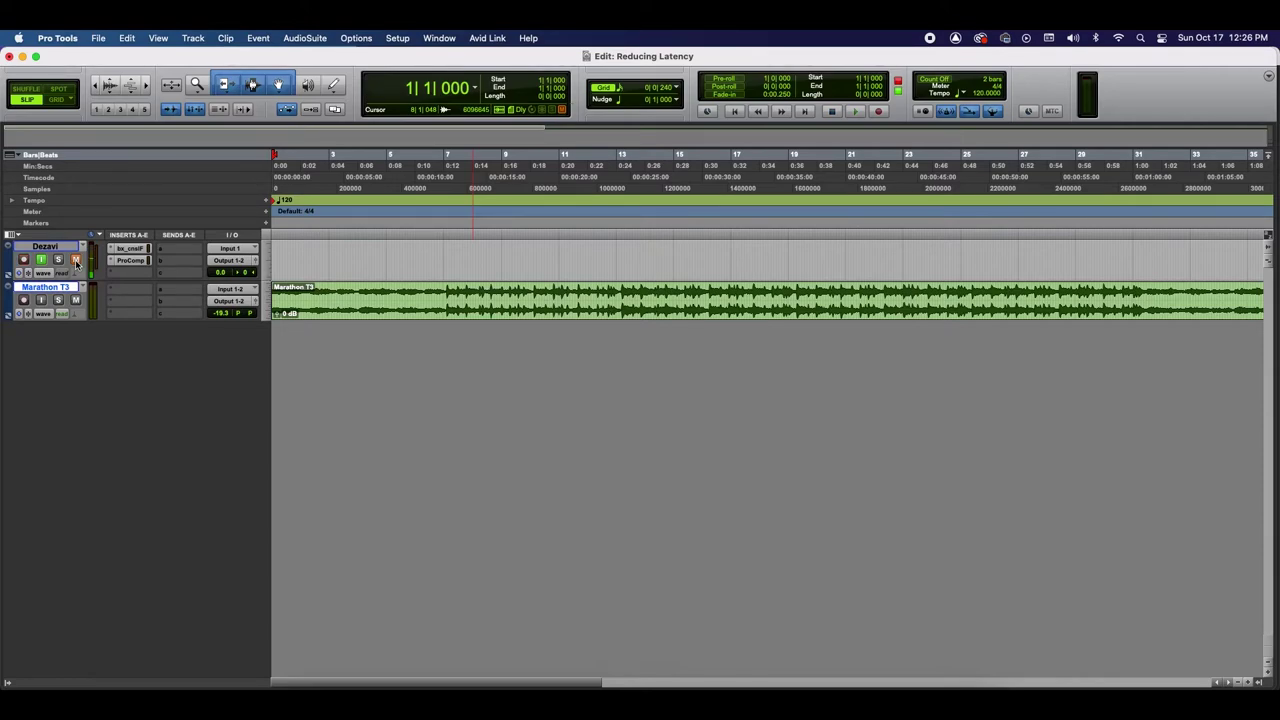
key(space)
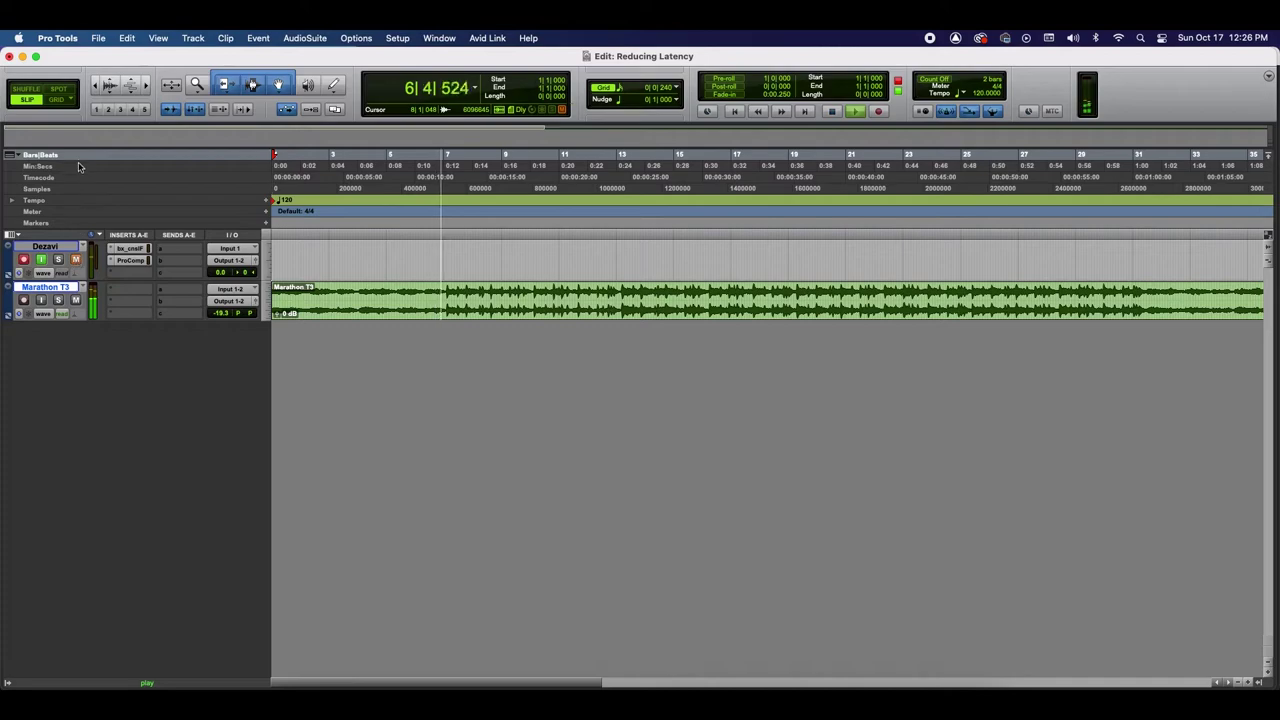
key(space)
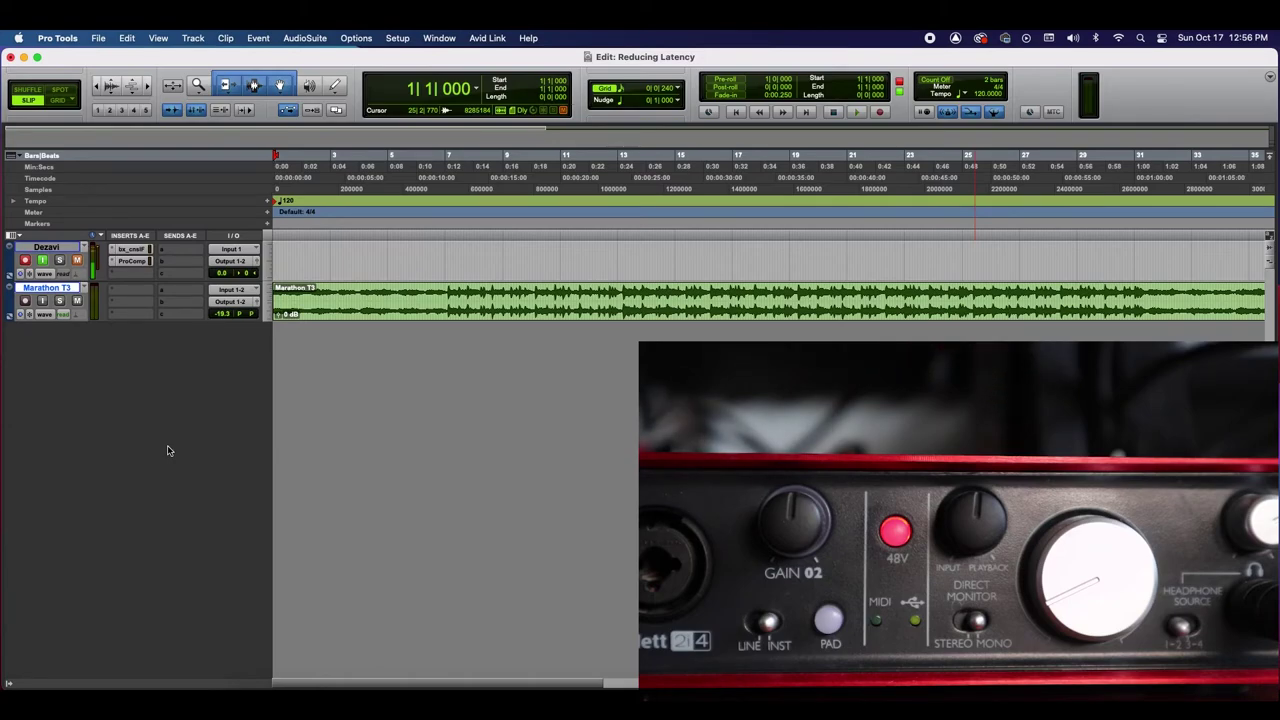
Step: Play the beat and raise the Marathon T3 fader from -19.3 to about -10.5 dB
key(space)
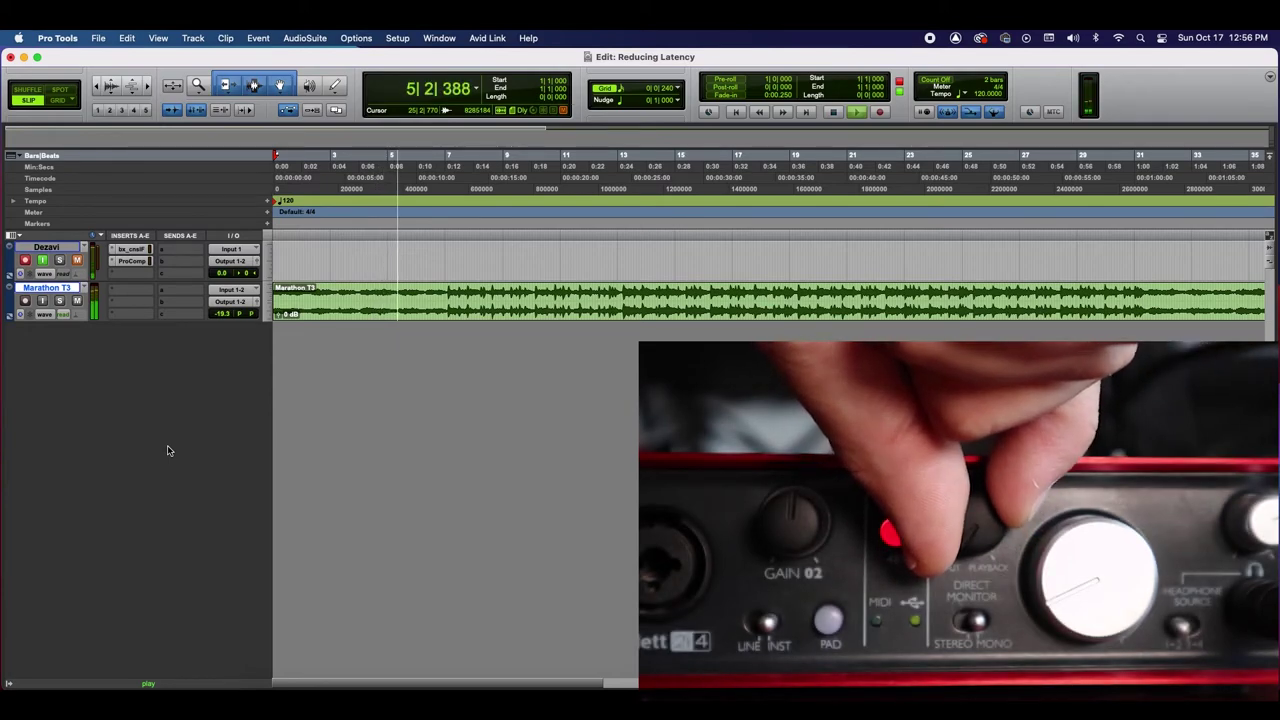
key(space)
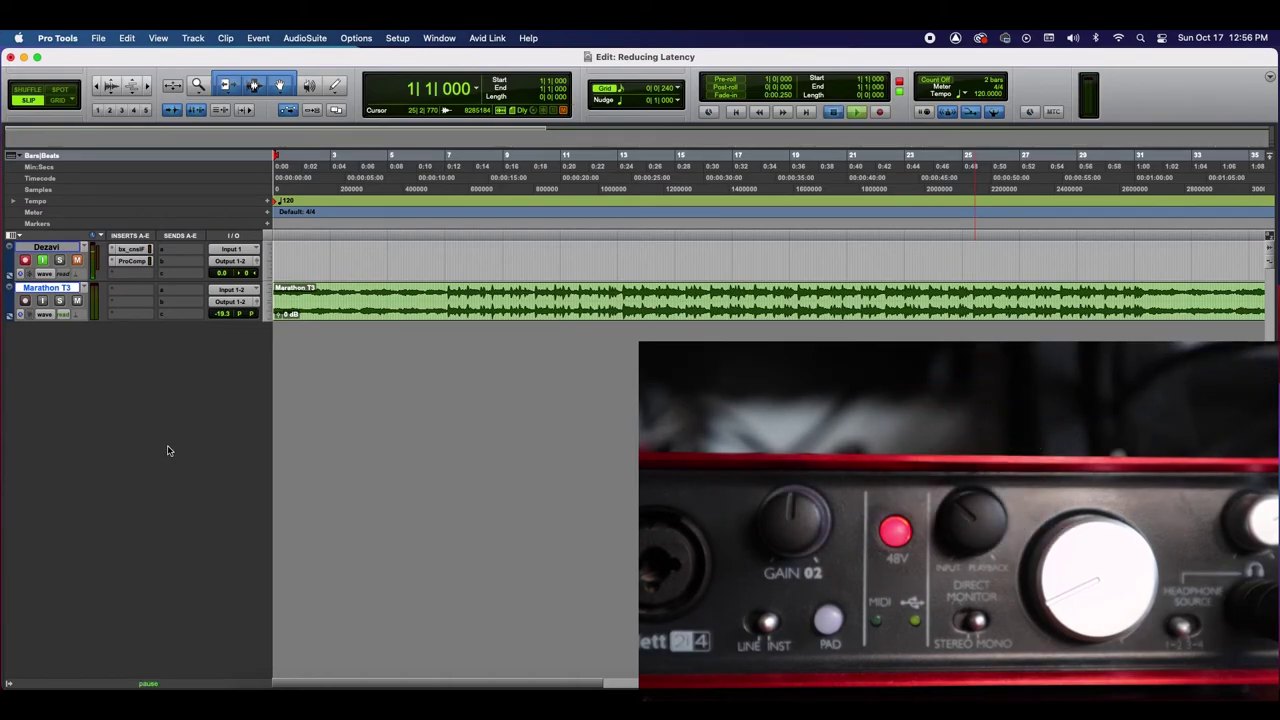
key(space)
key(super+equal)
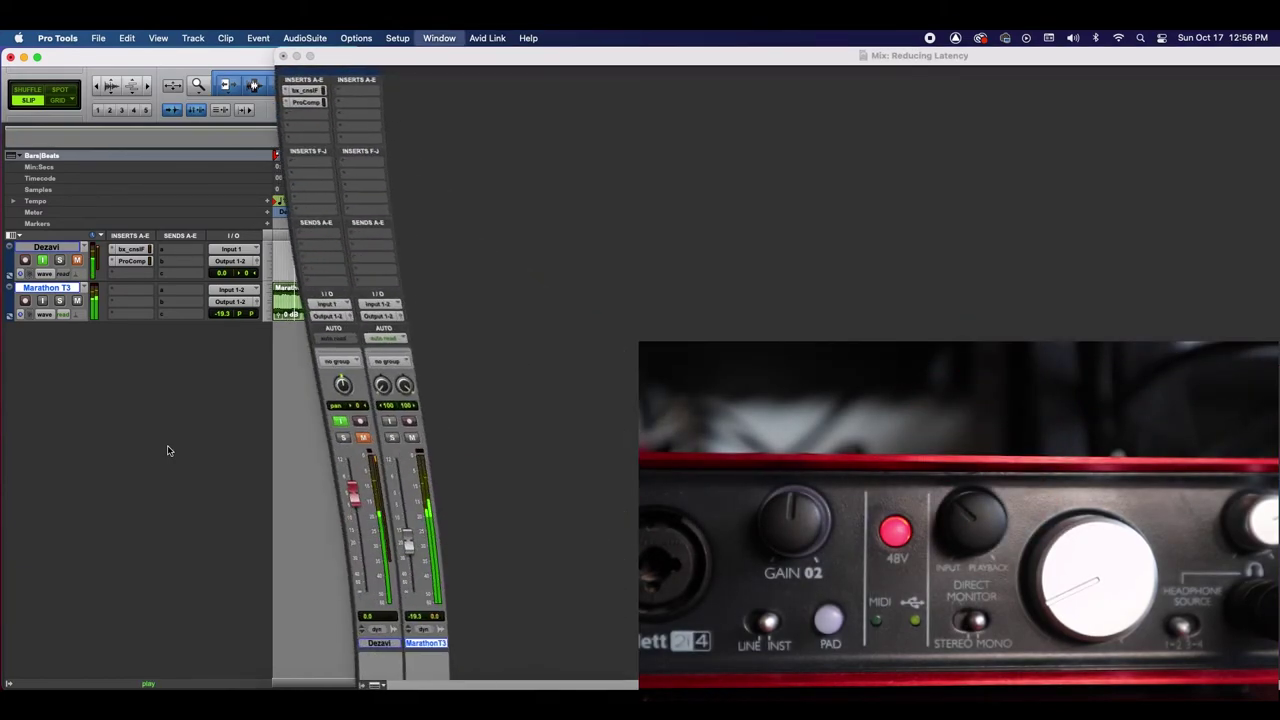
drag(345, 542, 345, 519)
key(super+equal)
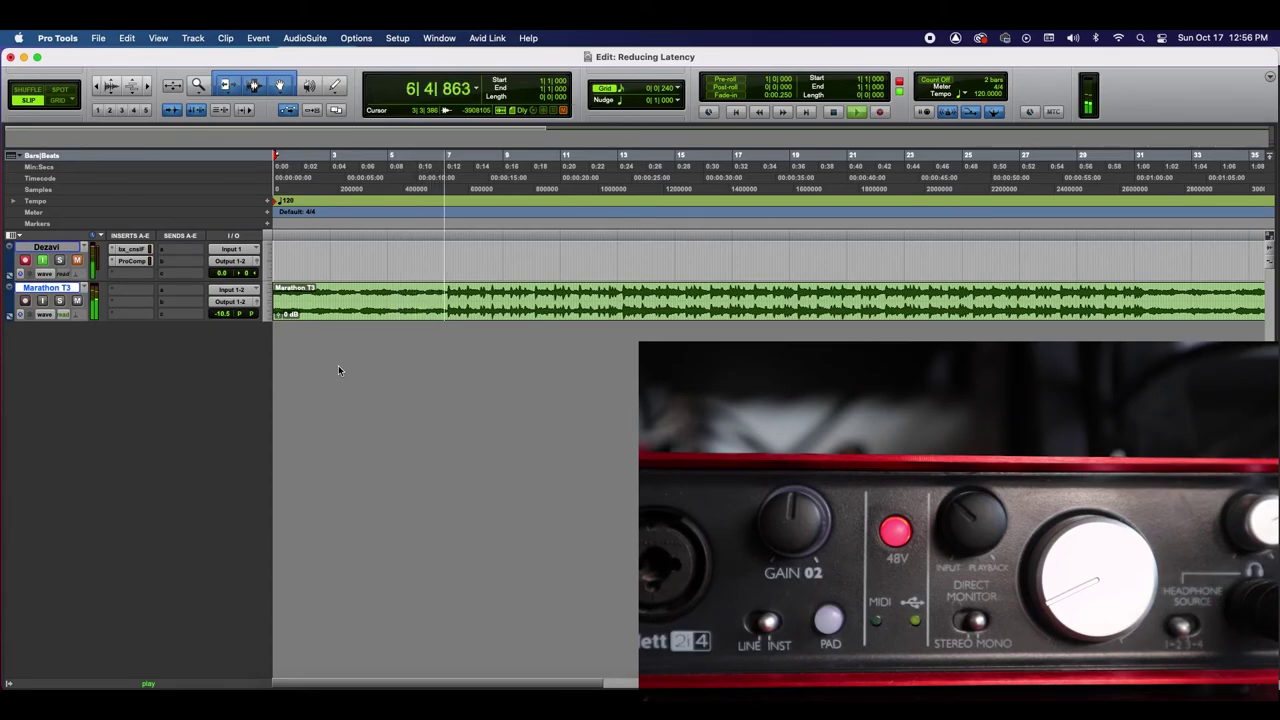
key(space)
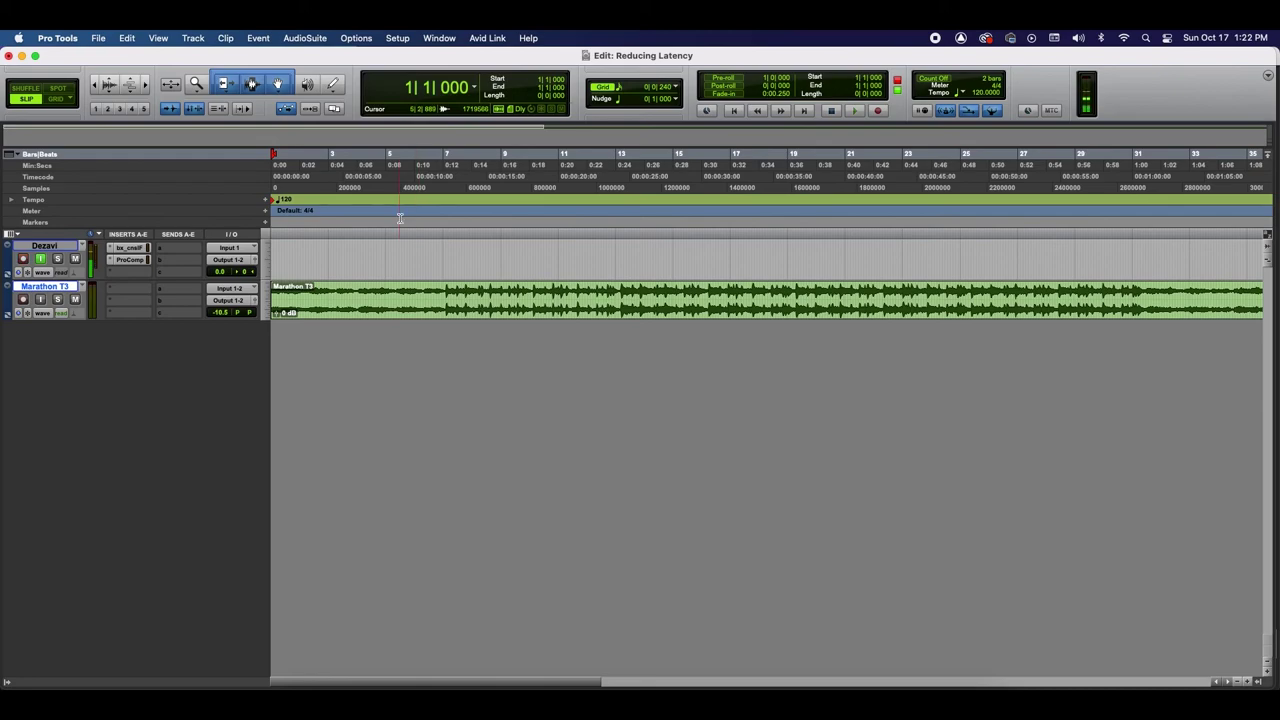
click(356, 38)
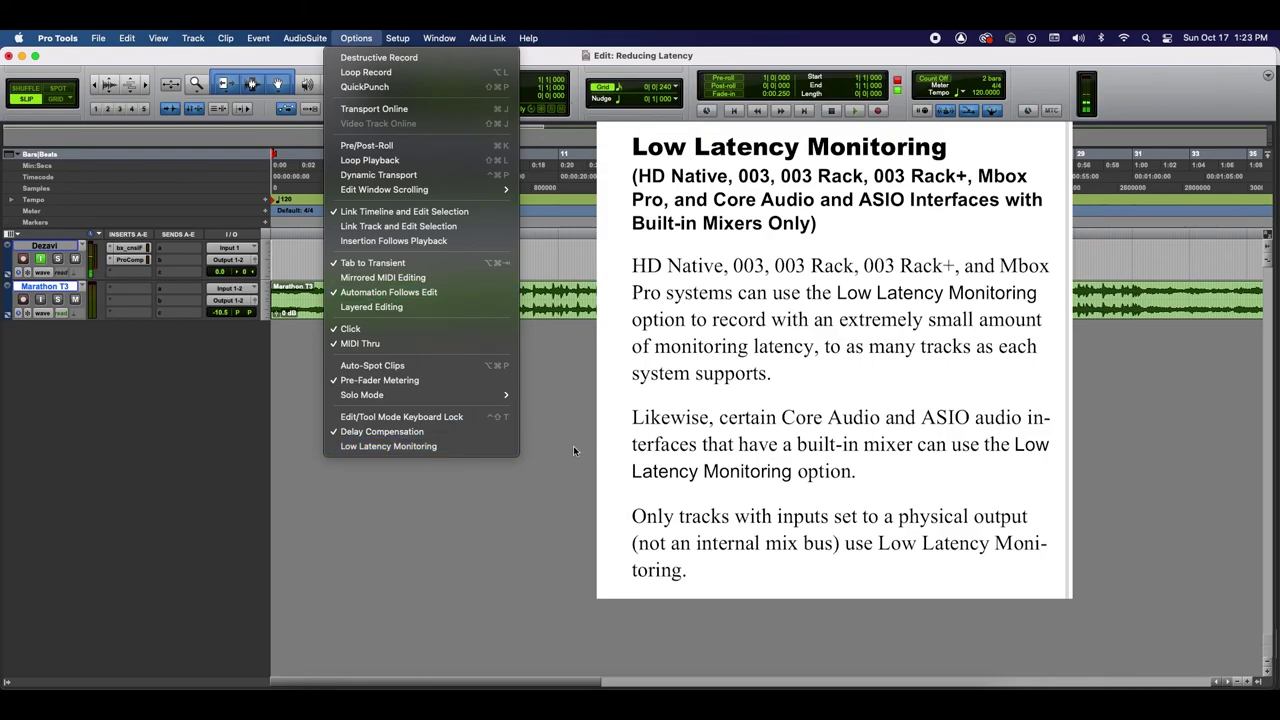
click(565, 407)
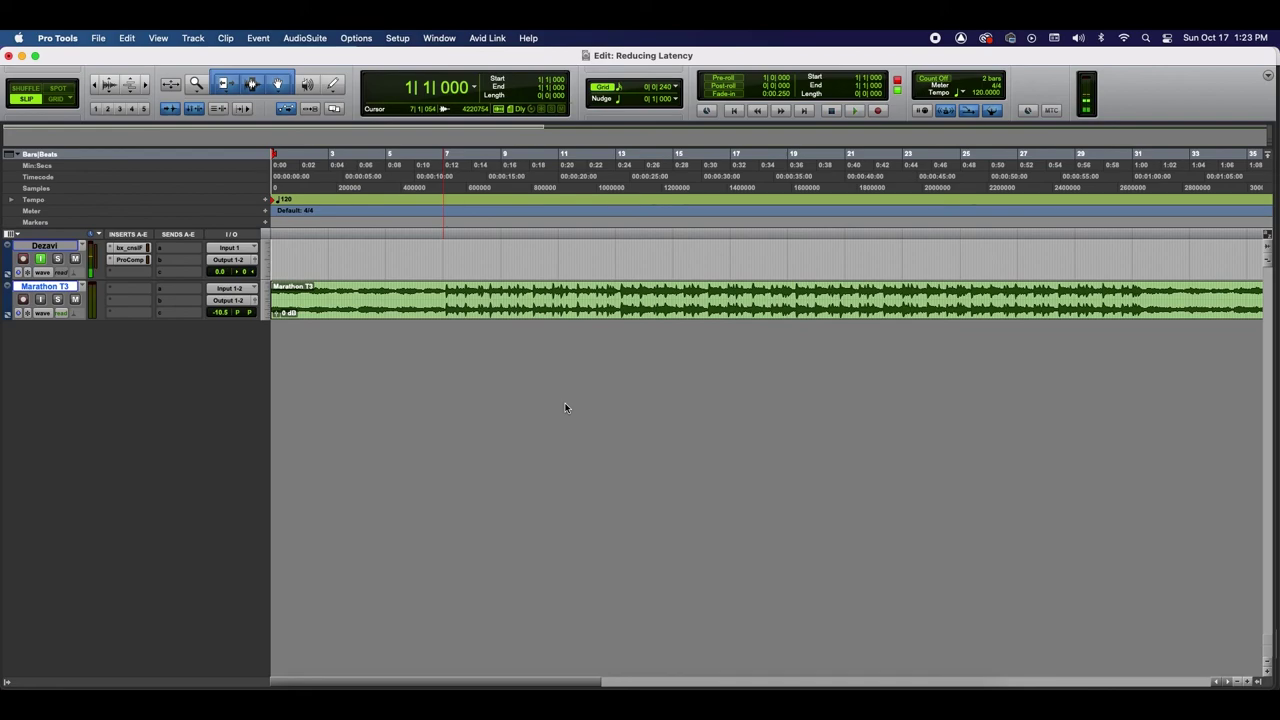